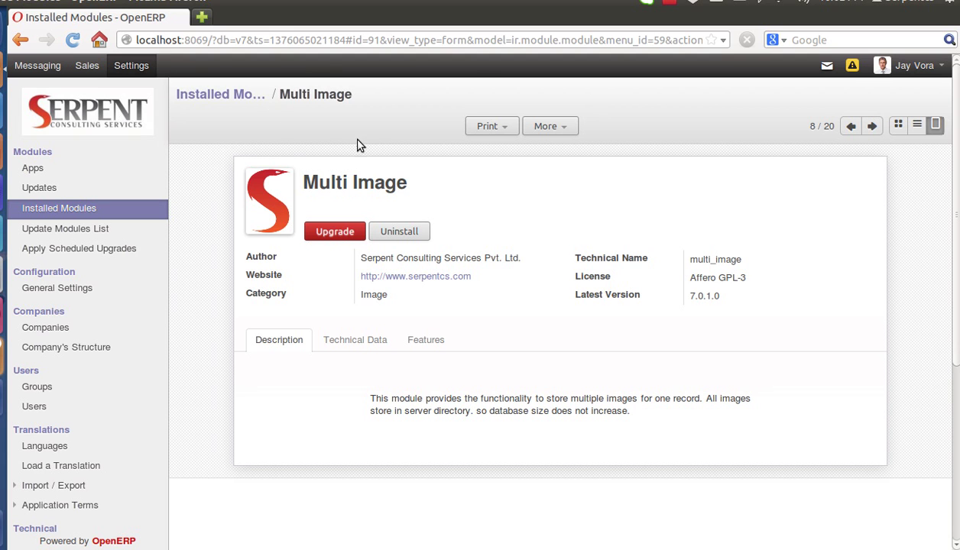
Open the [10 OES] 10 hour OpenERP Support product in edit mode on its empty Images tab.
click(88, 66)
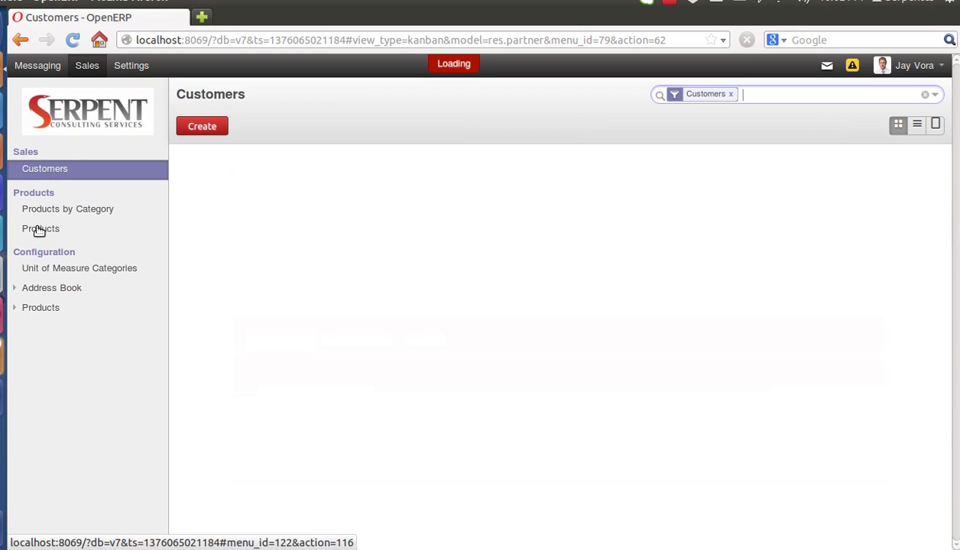
click(38, 227)
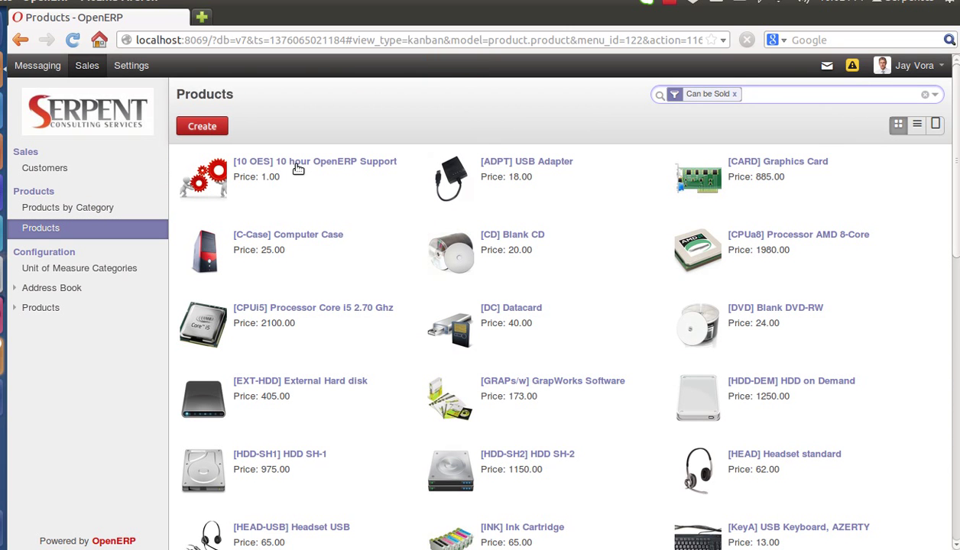
click(298, 167)
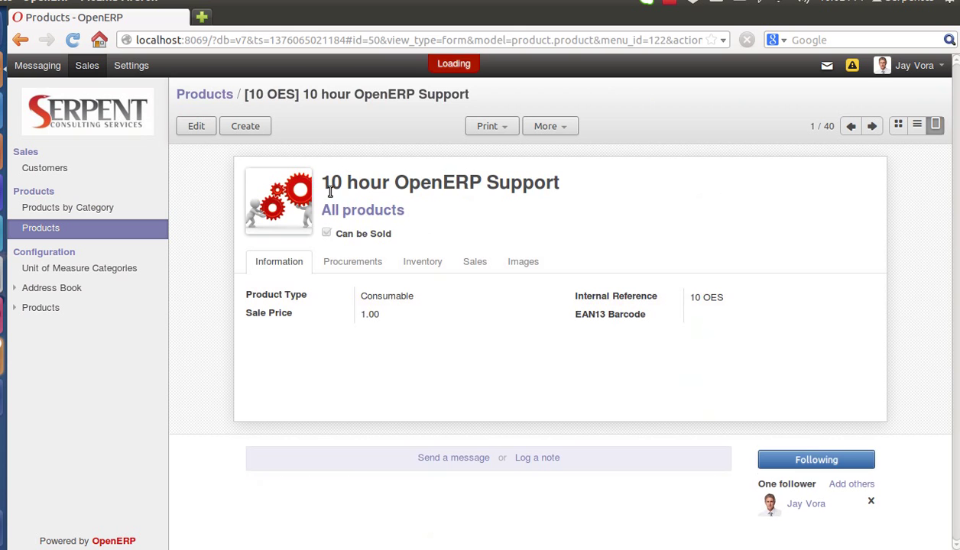
click(196, 126)
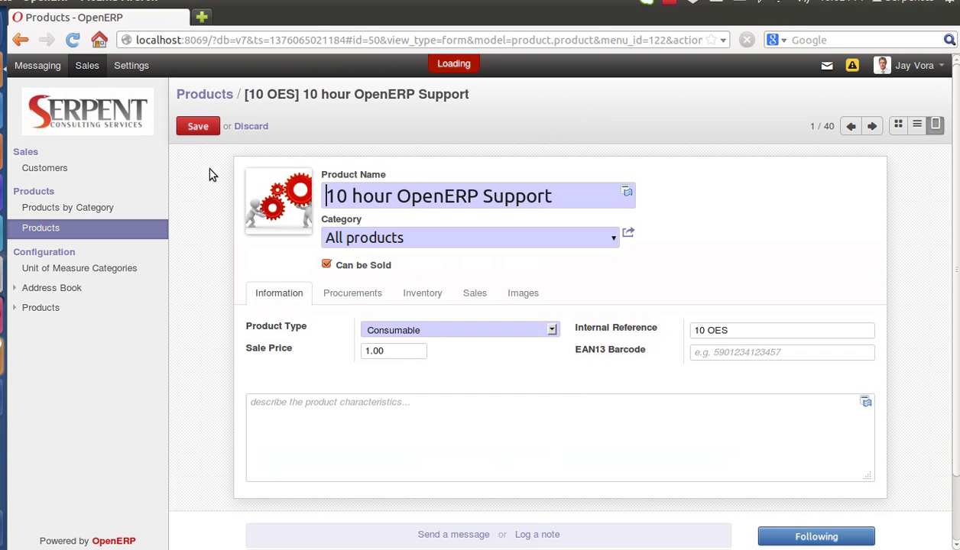
scroll(204, 197, down, 1)
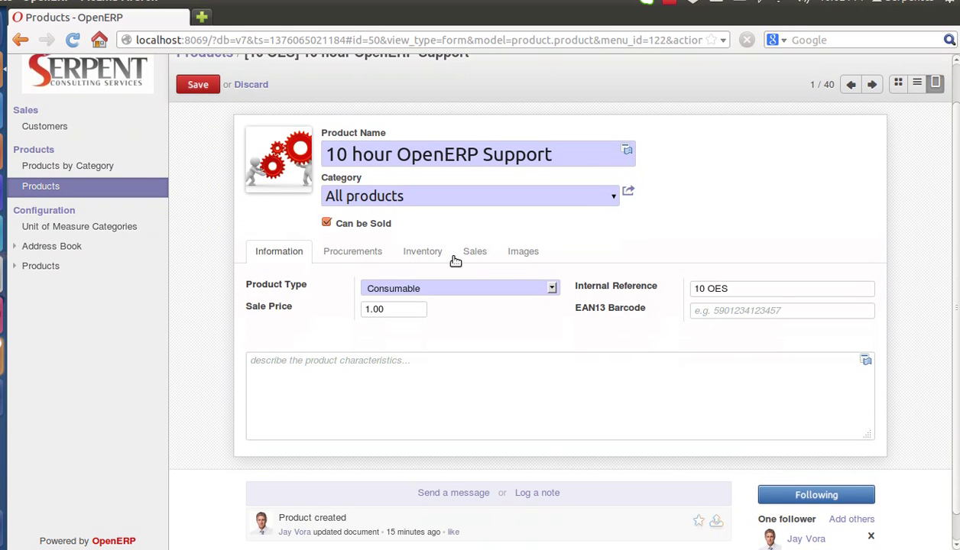
click(526, 253)
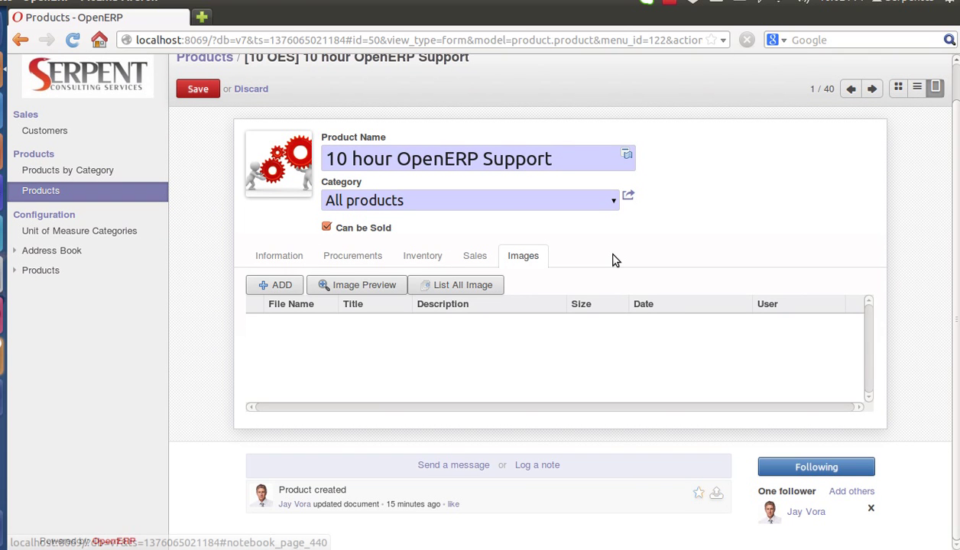
Upload OElogo.png and Cresco.jpg as the product's first two images.
click(275, 285)
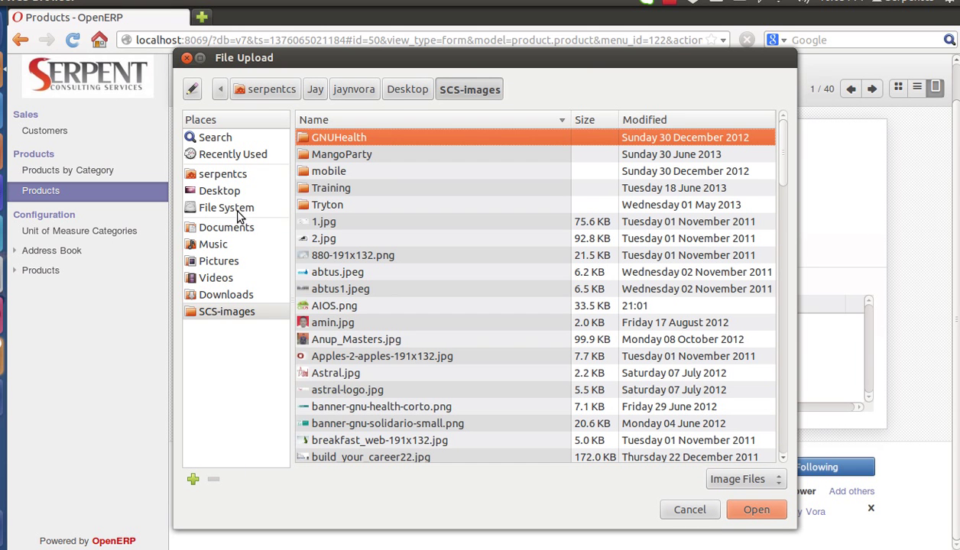
scroll(383, 254, down, 10)
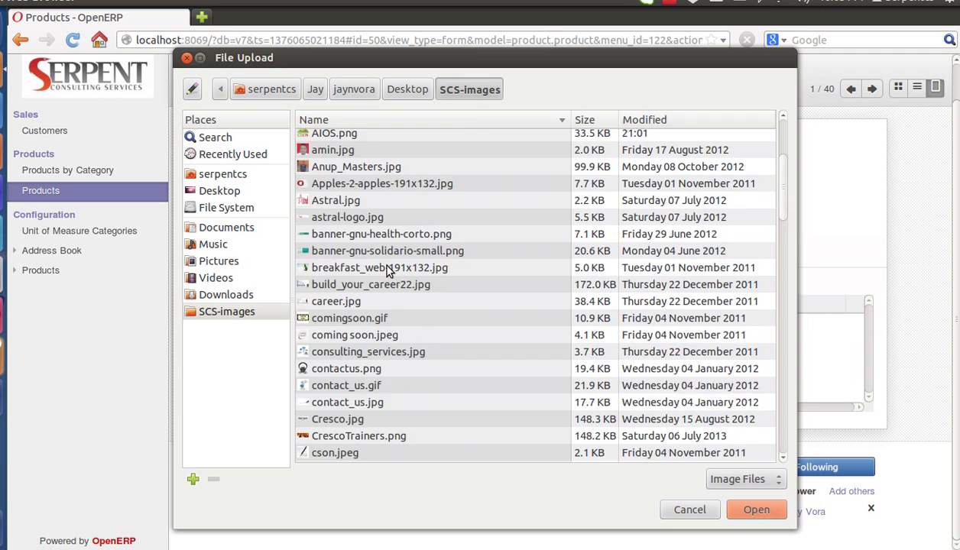
scroll(386, 291, down, 6)
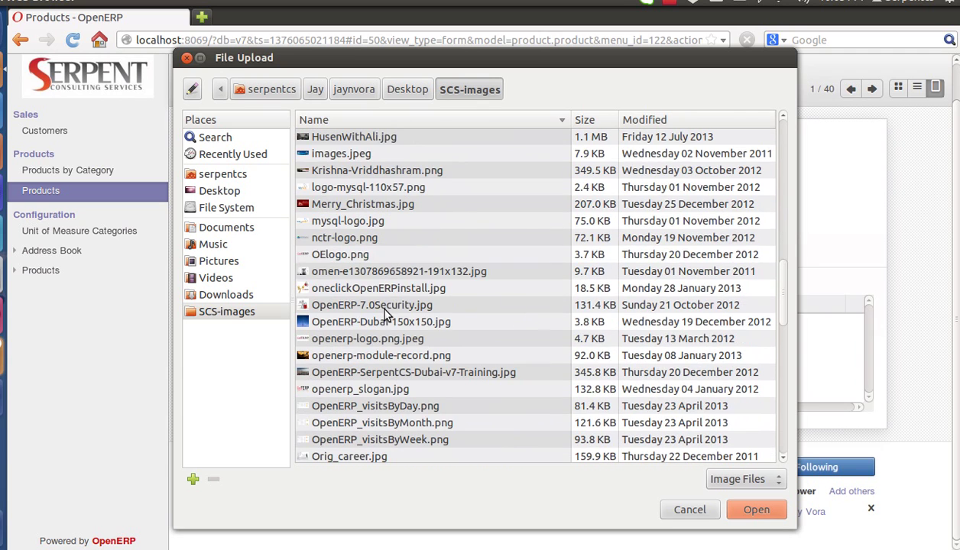
click(365, 254)
double_click(370, 255)
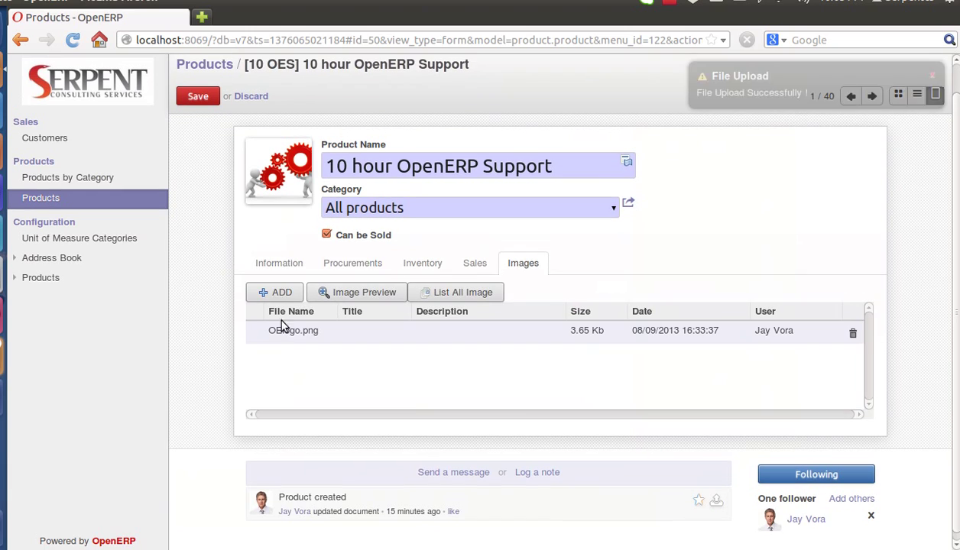
click(281, 295)
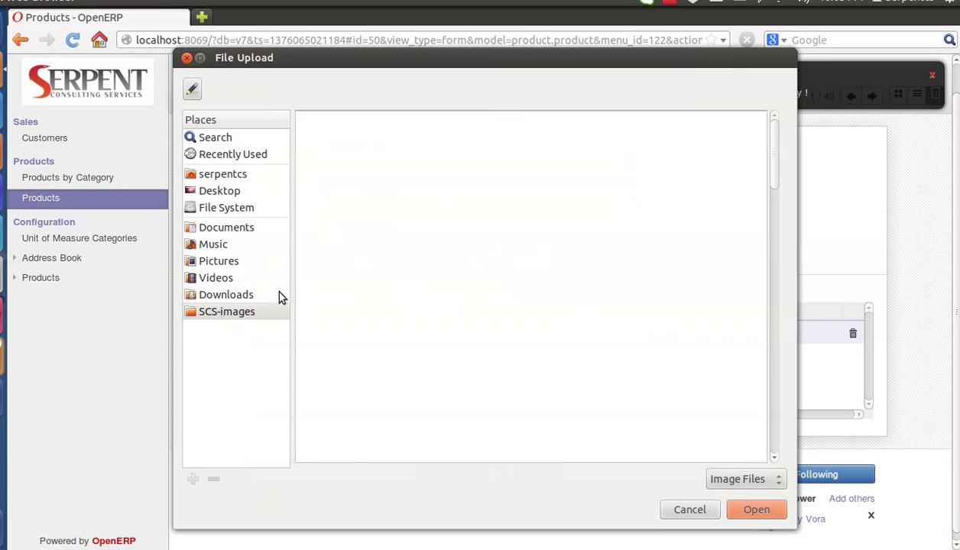
scroll(427, 243, down, 2)
scroll(428, 249, up, 8)
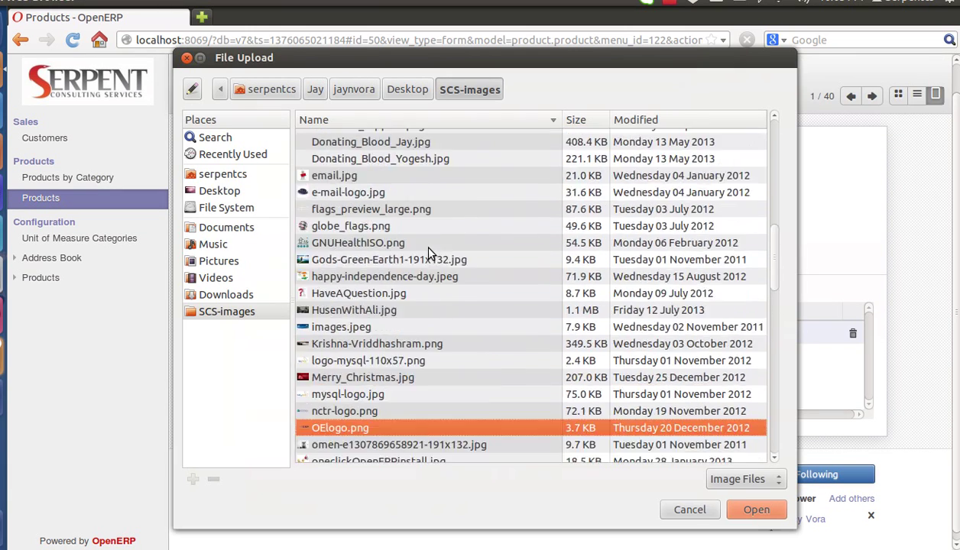
click(363, 208)
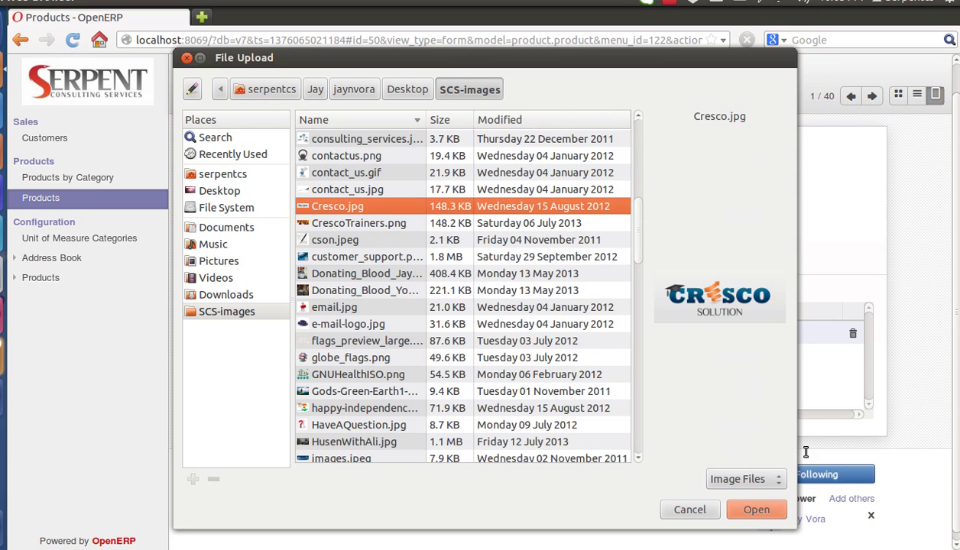
click(755, 509)
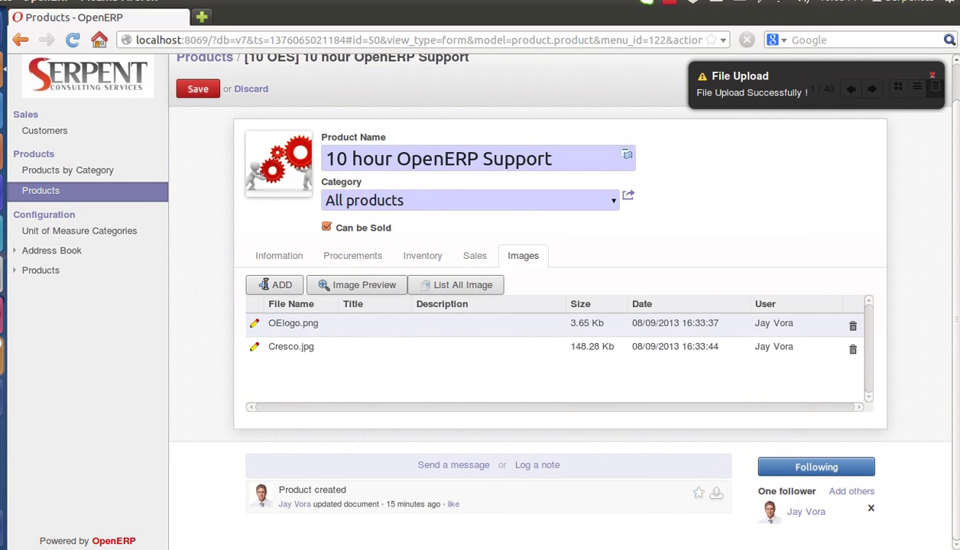
Upload SerpentCSLogo.jpg and support1.jpeg as the third and fourth images, then save the product.
click(264, 284)
scroll(498, 229, down, 12)
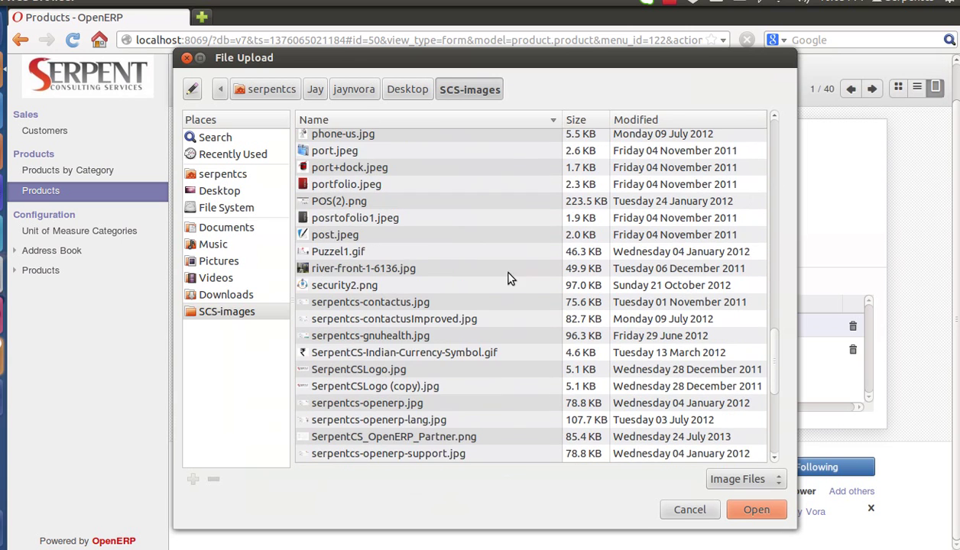
click(409, 369)
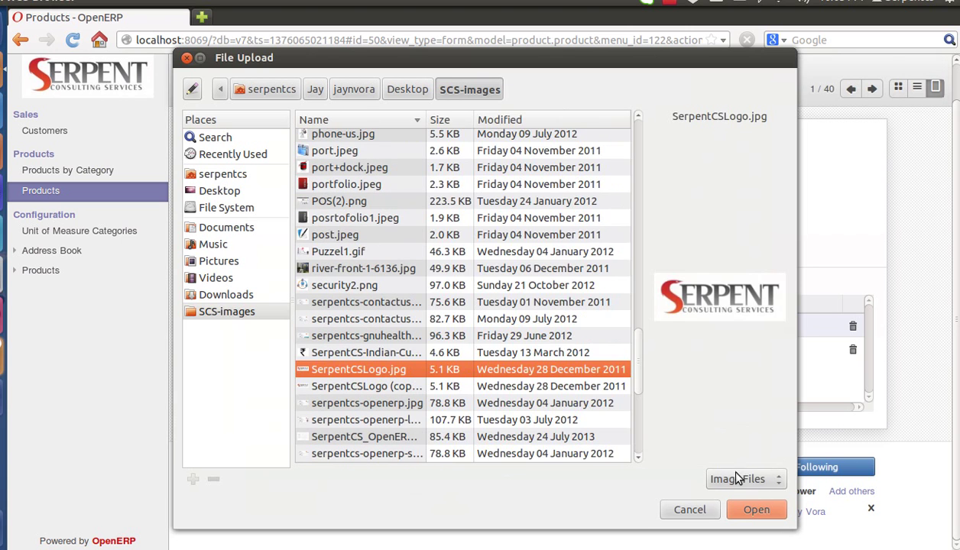
click(760, 510)
click(279, 294)
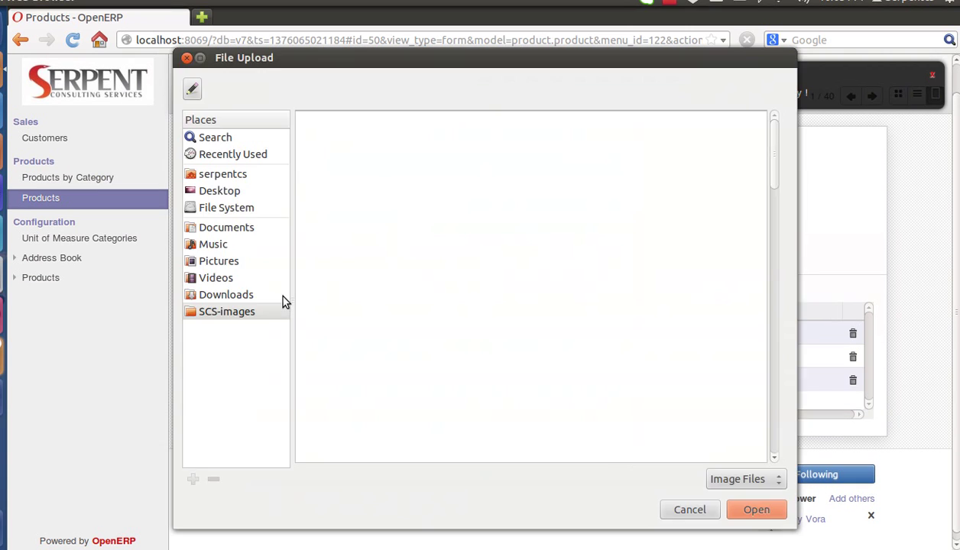
scroll(459, 257, down, 5)
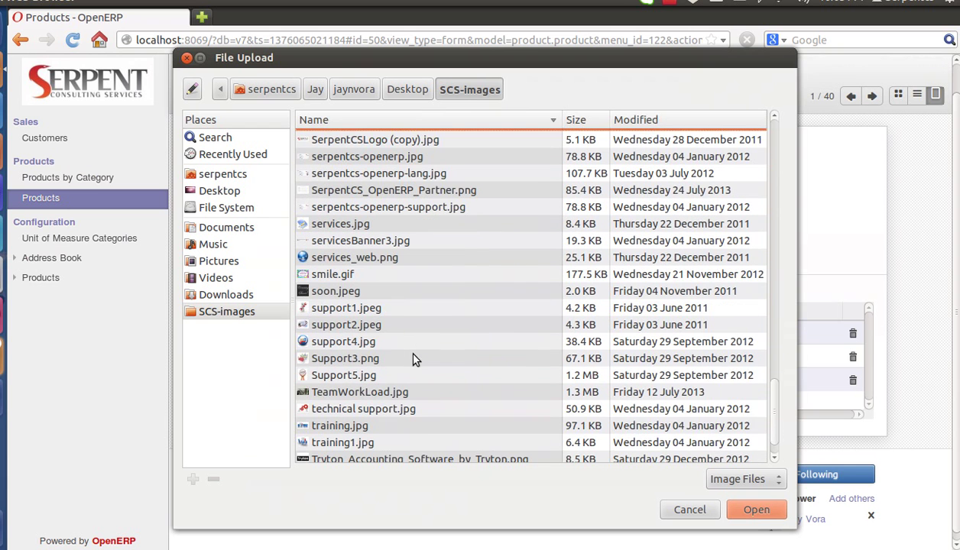
click(365, 308)
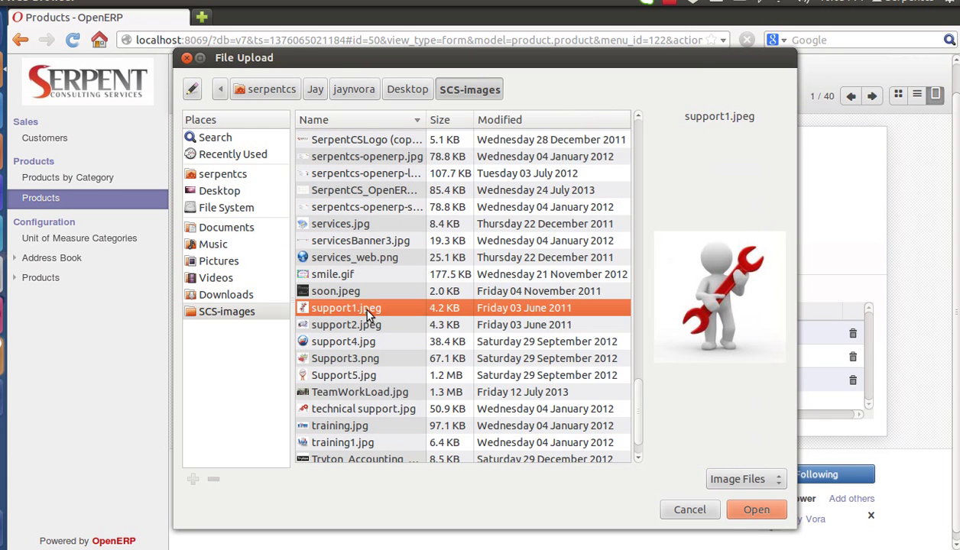
click(749, 509)
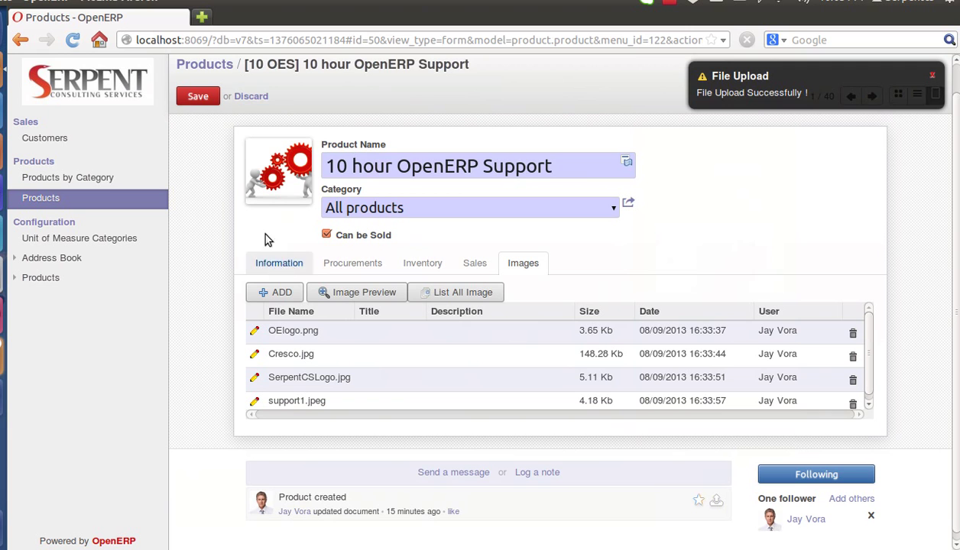
click(197, 96)
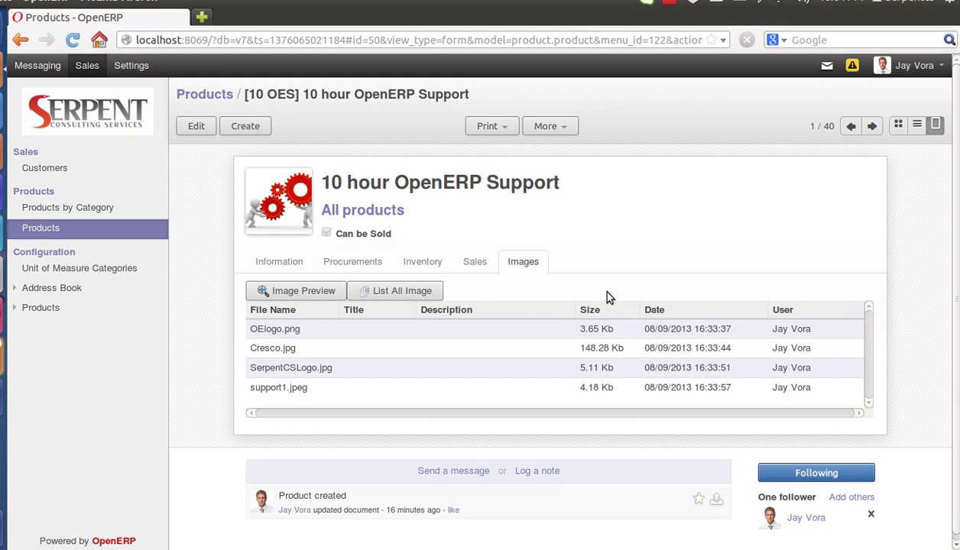
Page through the four attached images in the full-size Image Preview, then close it.
click(287, 292)
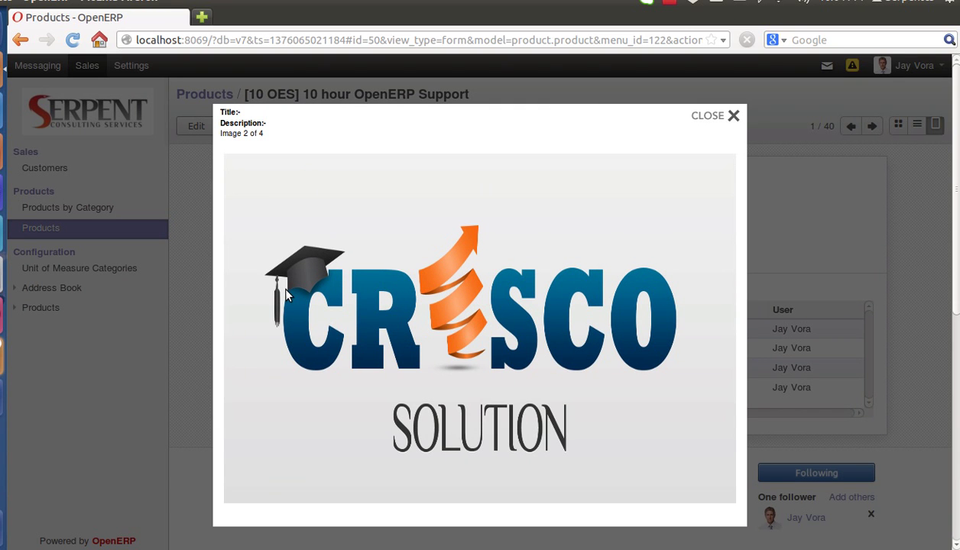
mouse_move(696, 254)
click(731, 330)
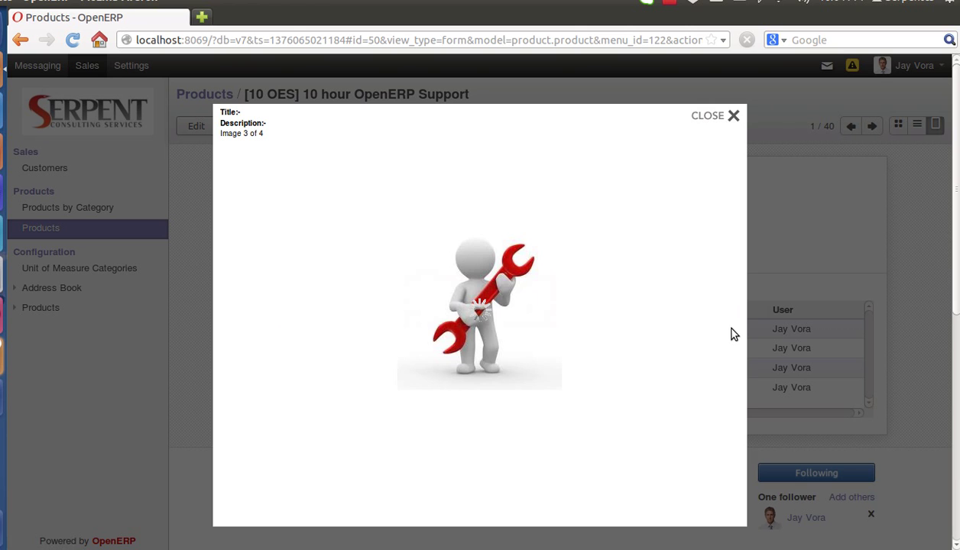
click(732, 333)
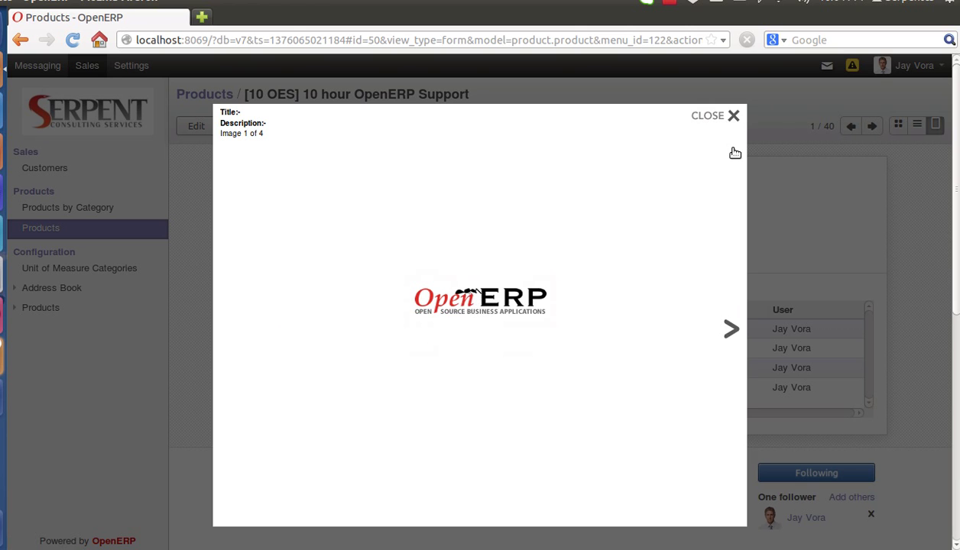
click(726, 327)
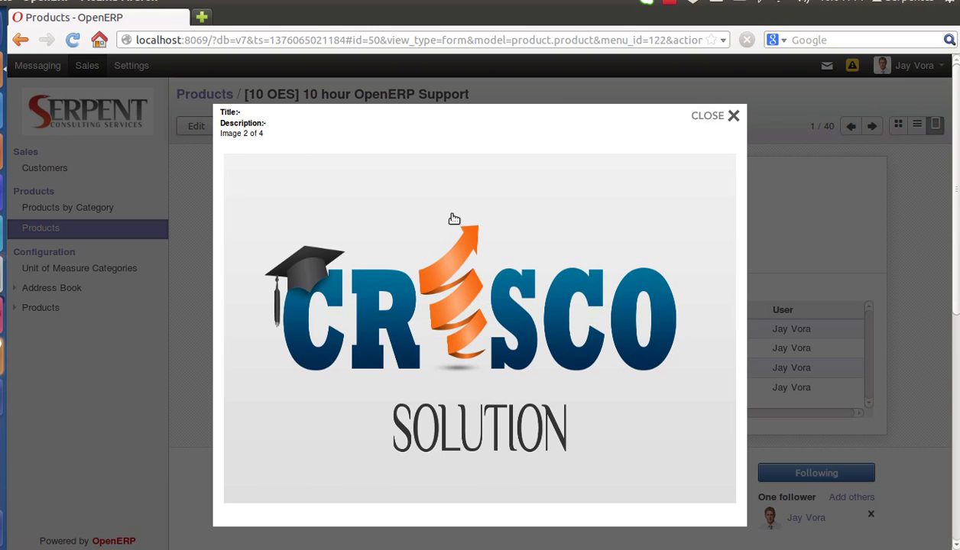
click(713, 332)
mouse_move(721, 170)
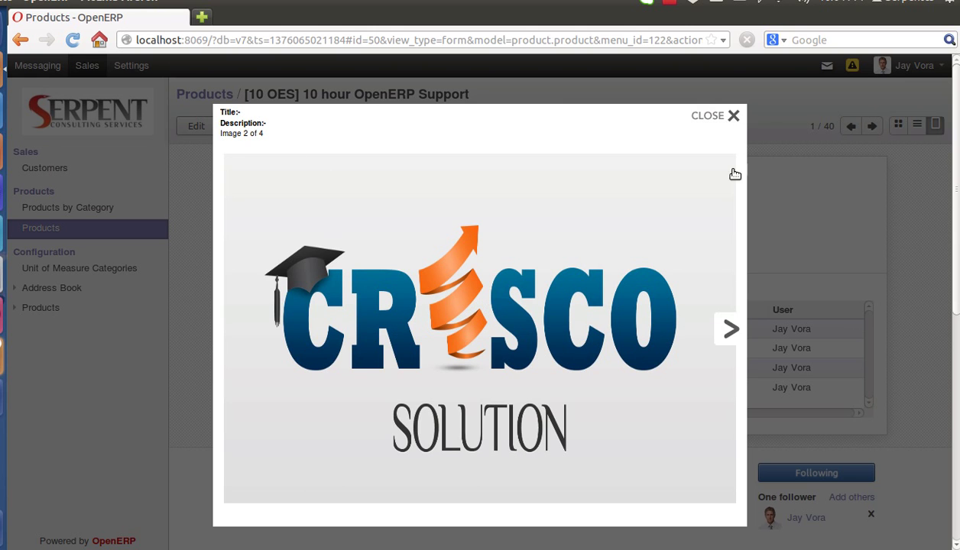
click(730, 331)
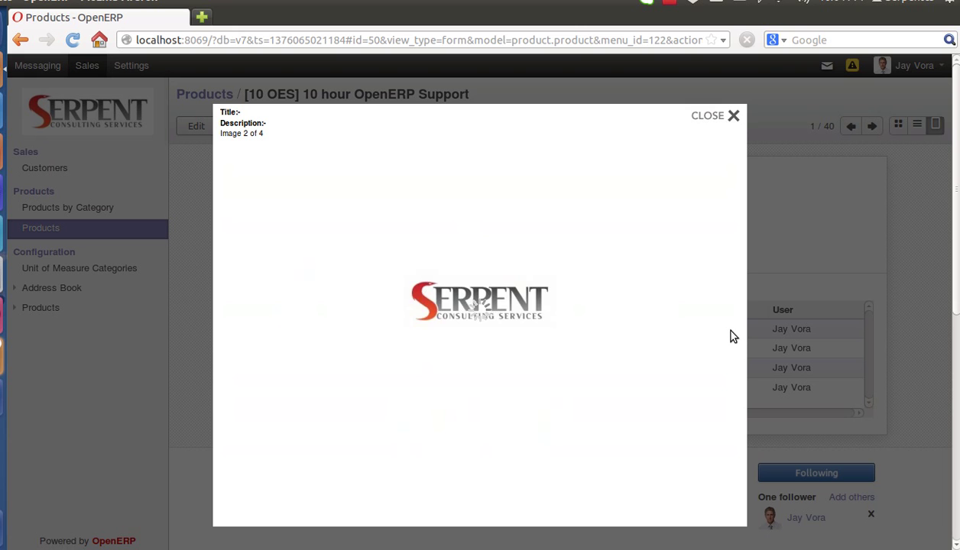
click(732, 117)
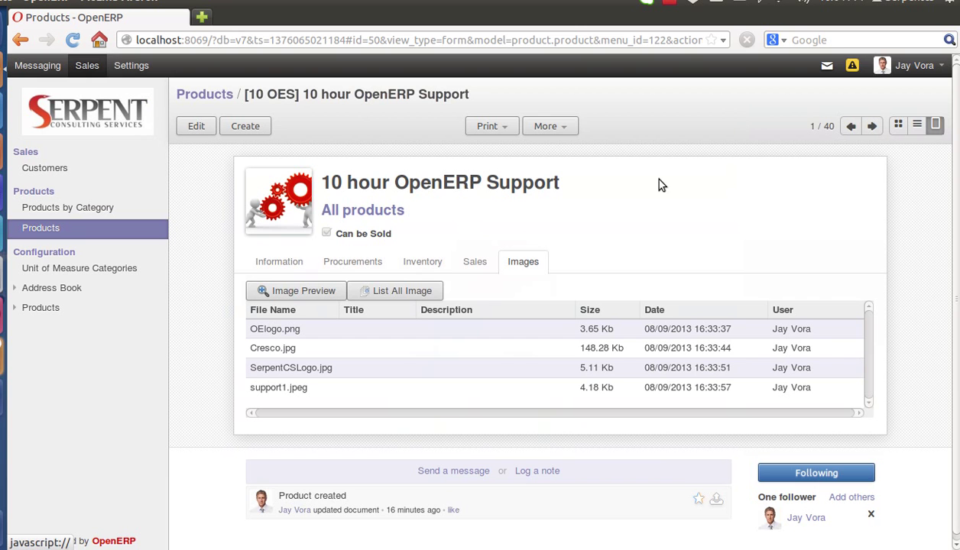
click(406, 292)
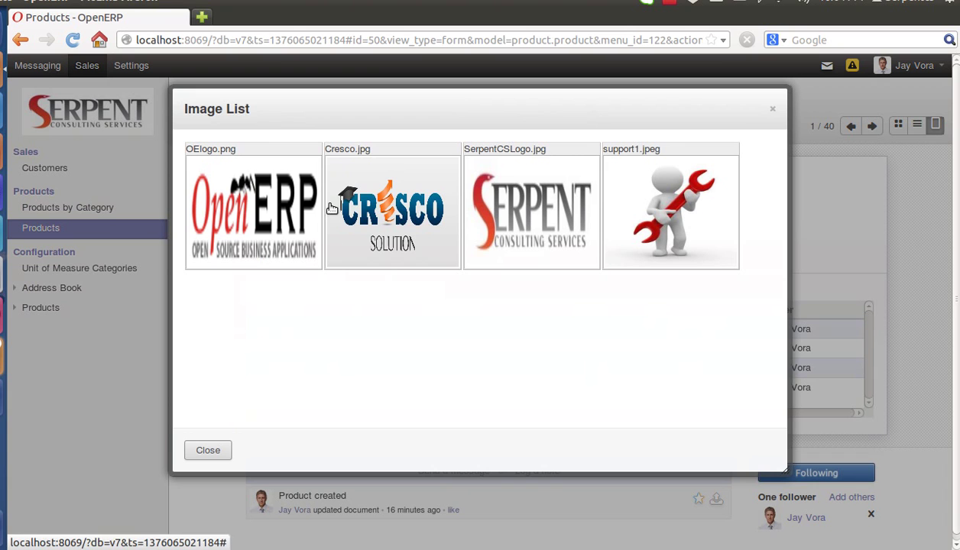
click(284, 205)
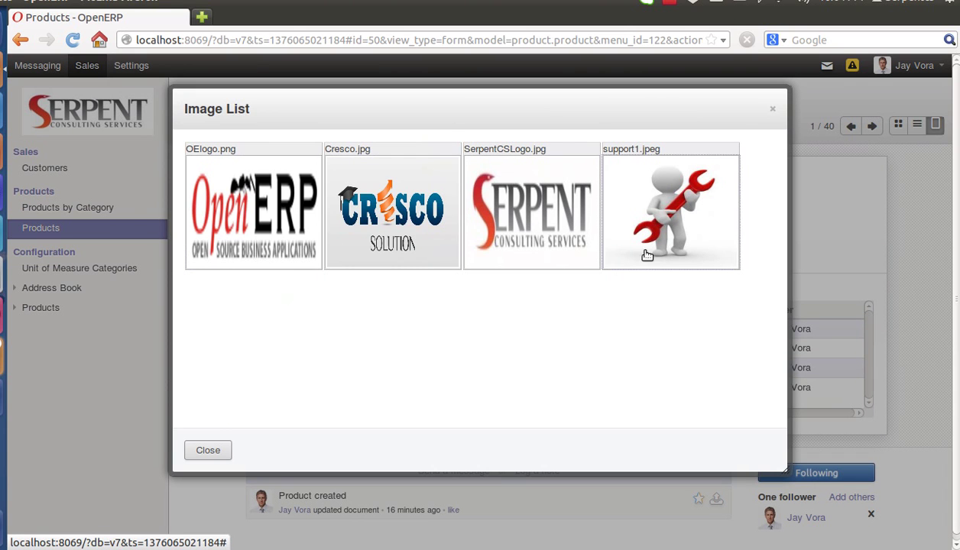
click(772, 109)
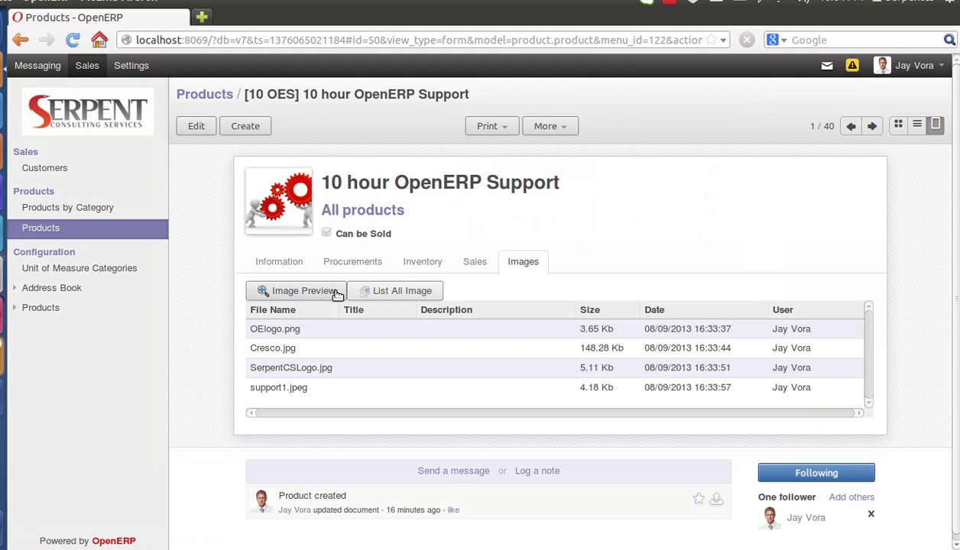
Add AIOS.png as the product's fifth image and save the record.
click(195, 126)
click(277, 324)
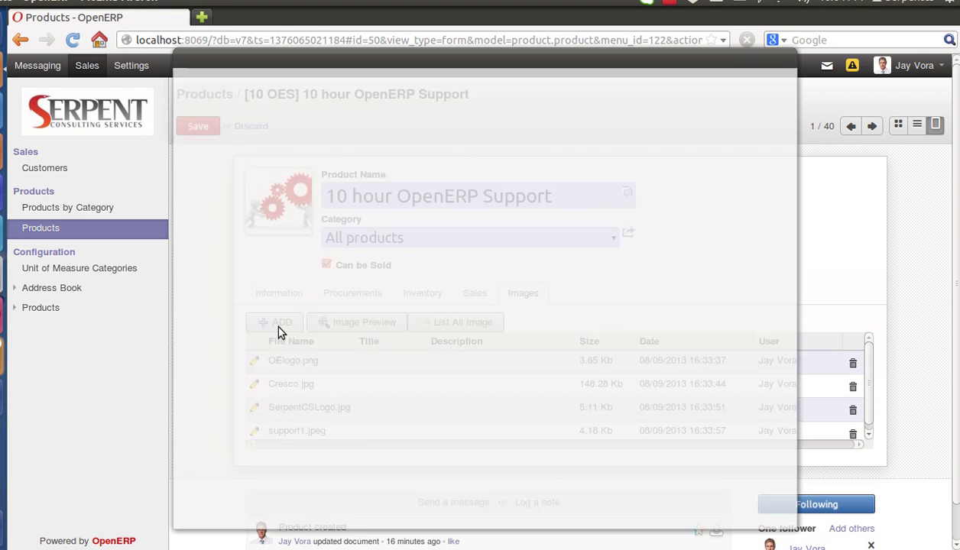
scroll(395, 273, down, 5)
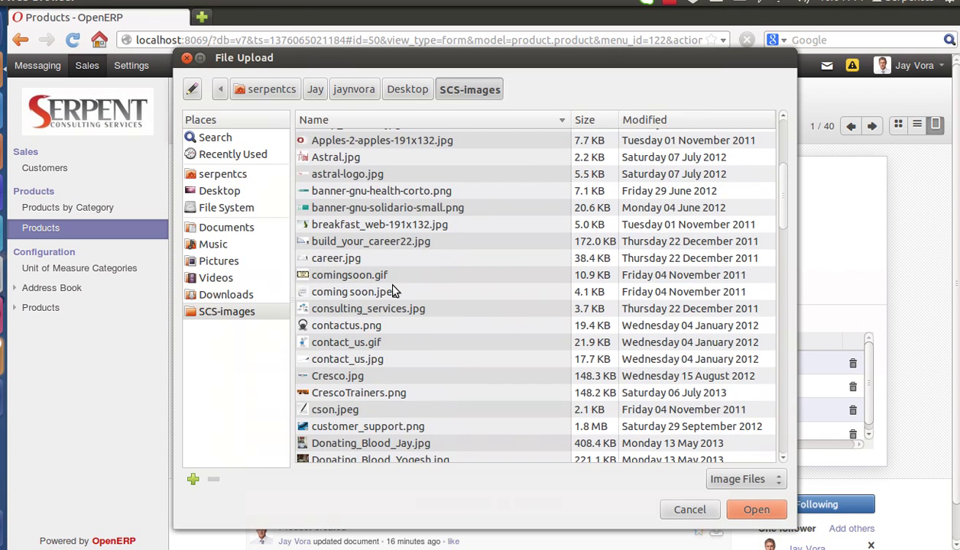
scroll(395, 291, up, 2)
click(352, 179)
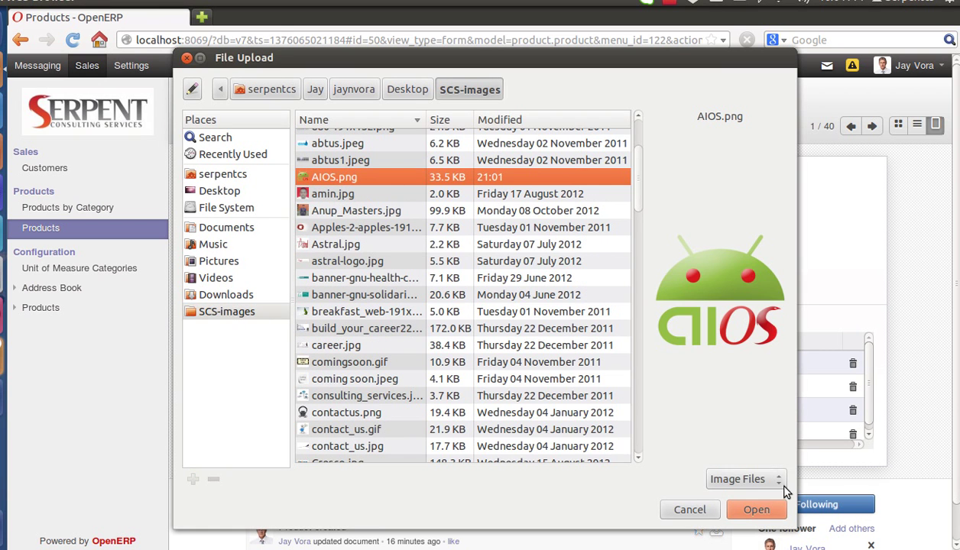
click(764, 511)
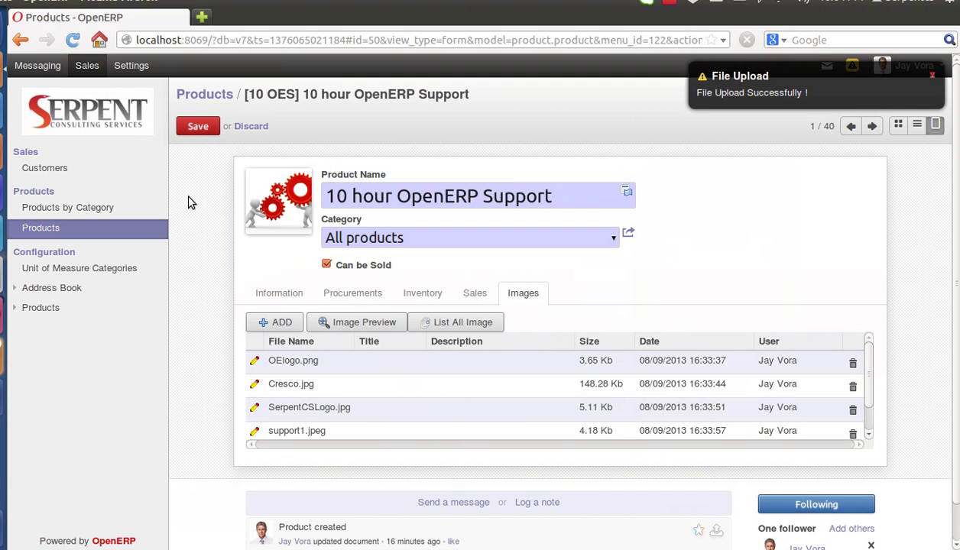
click(198, 125)
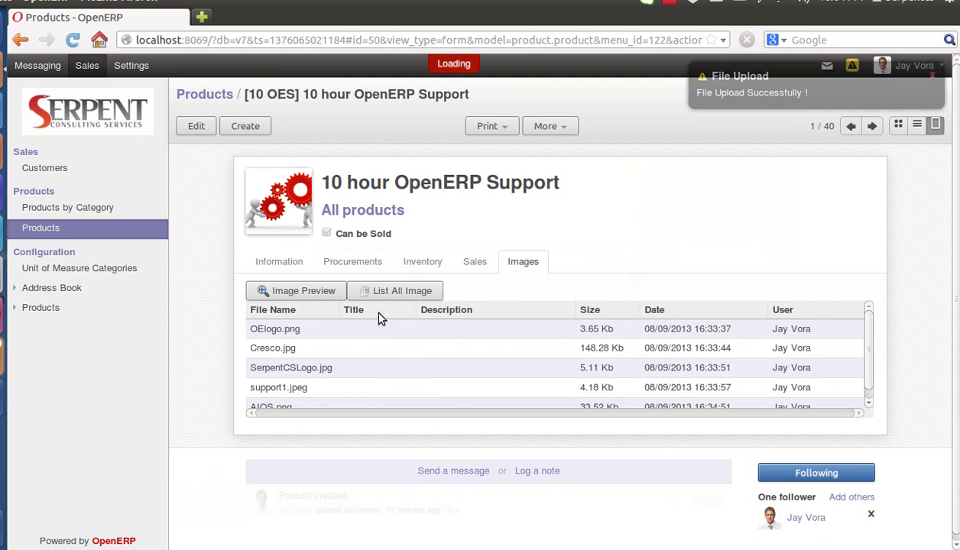
Show the List All Image gallery with all five thumbnails, including AIOS.png.
click(369, 301)
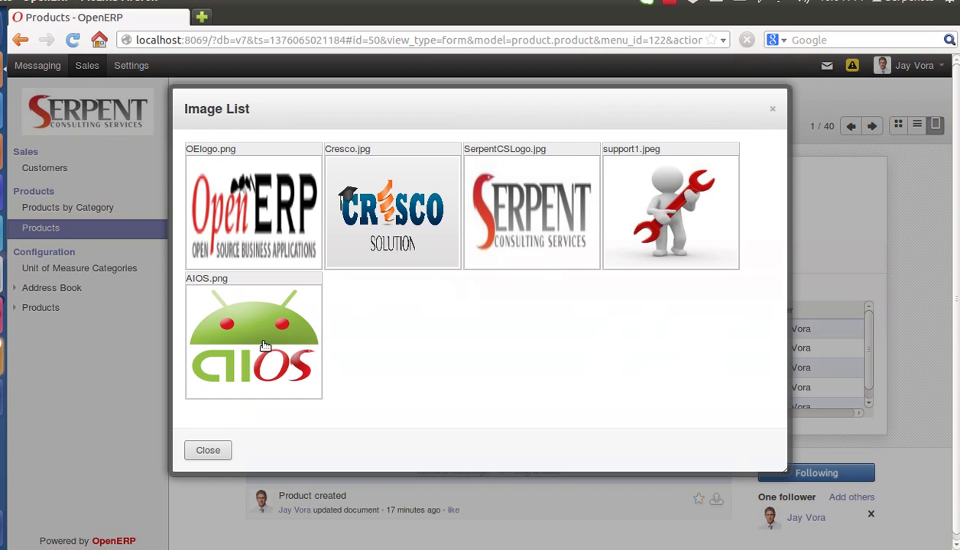